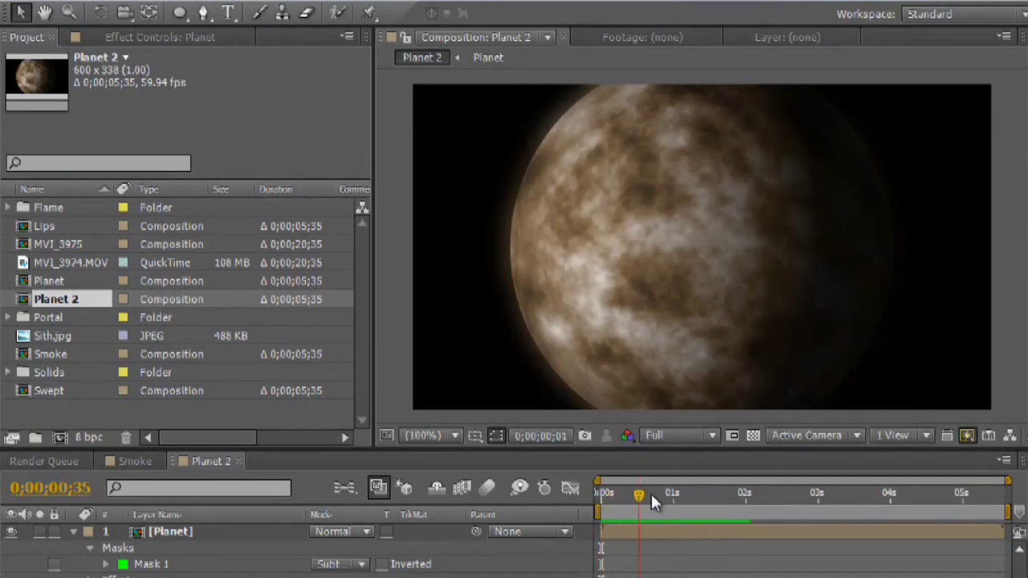
- Stop the Planet 2 preview and return the playhead to 0;00;00;00
click(597, 451)
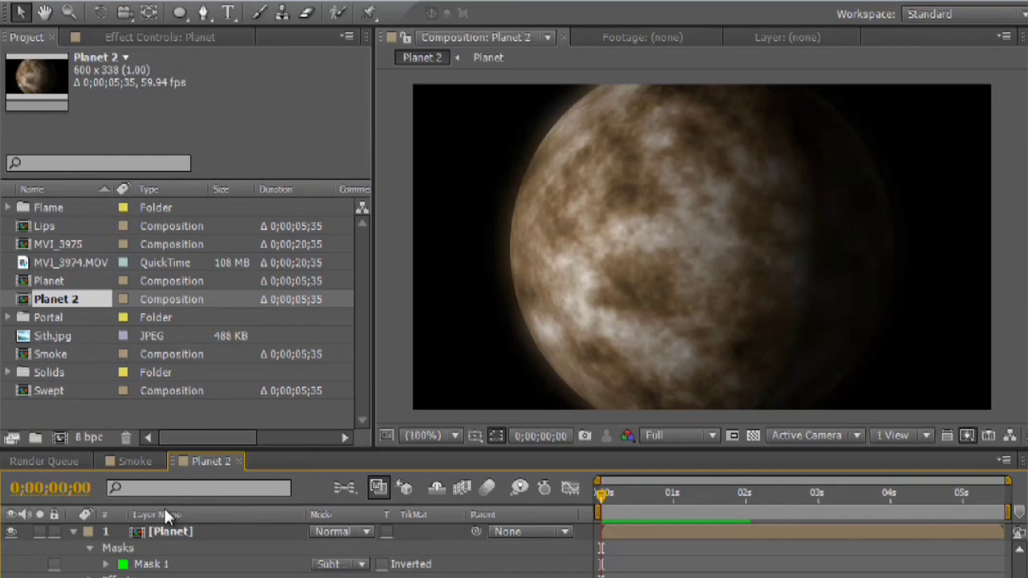
- Open the Planet composition and select its Black Solid 7 layer
click(176, 534)
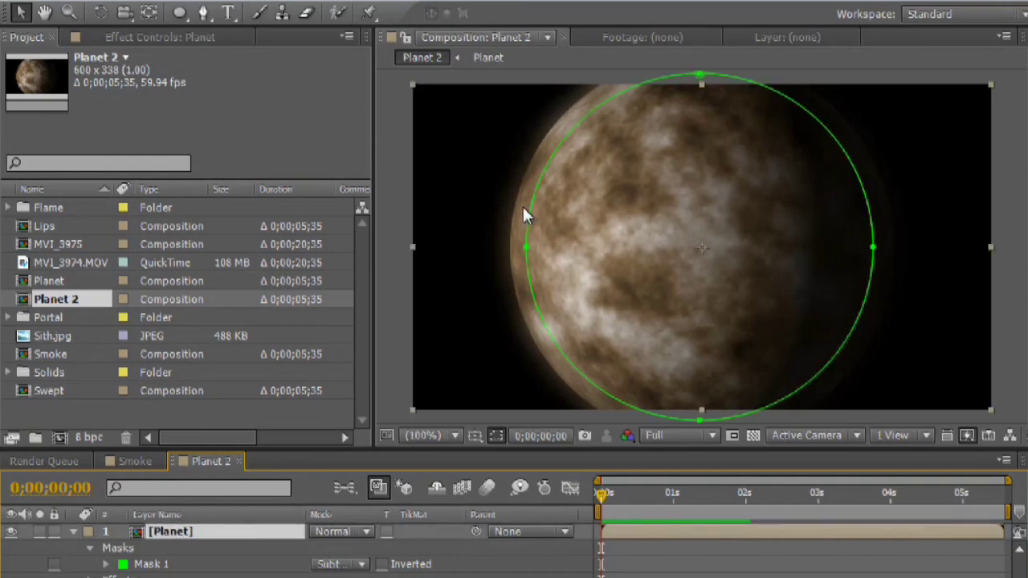
click(25, 282)
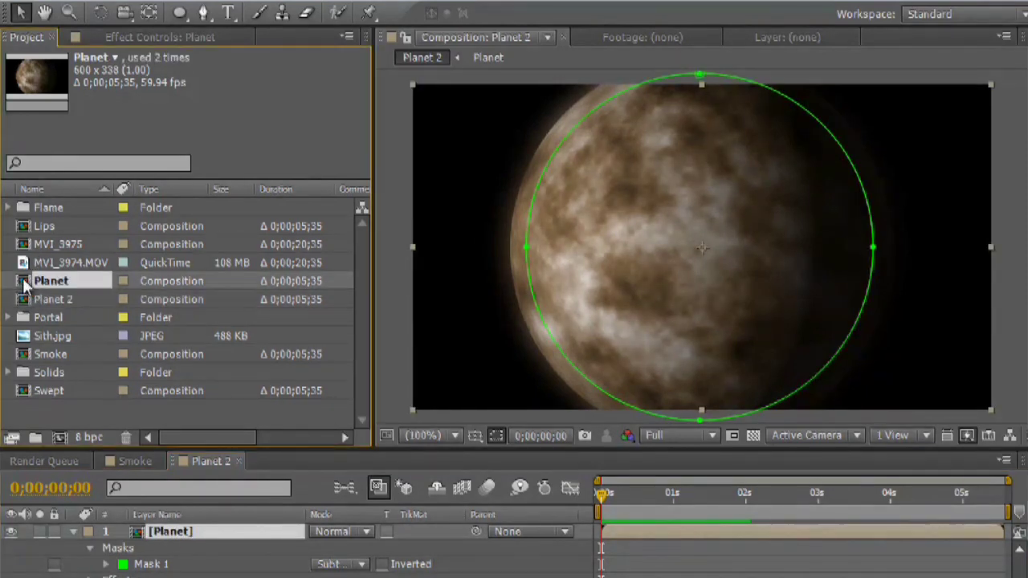
double_click(24, 281)
click(207, 535)
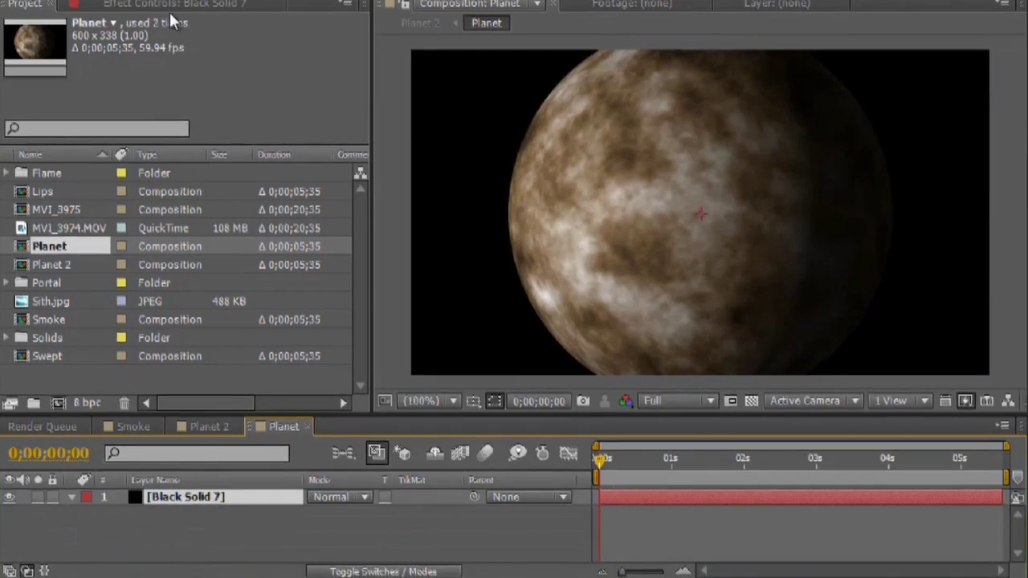
- Collapse Black Solid 7's Fractal Noise, Tritone and CC Sphere effects and switch all three off
click(172, 6)
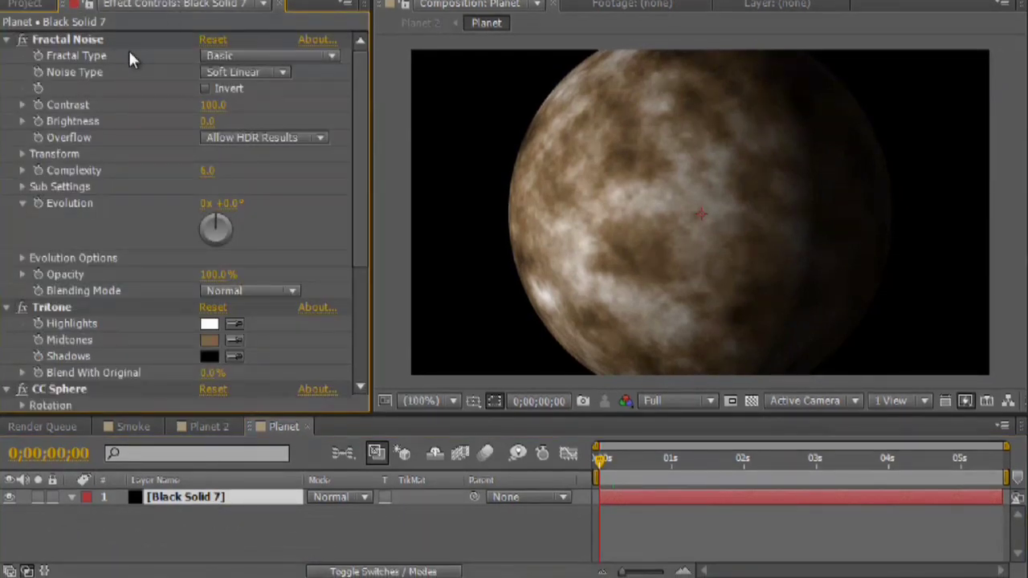
click(67, 42)
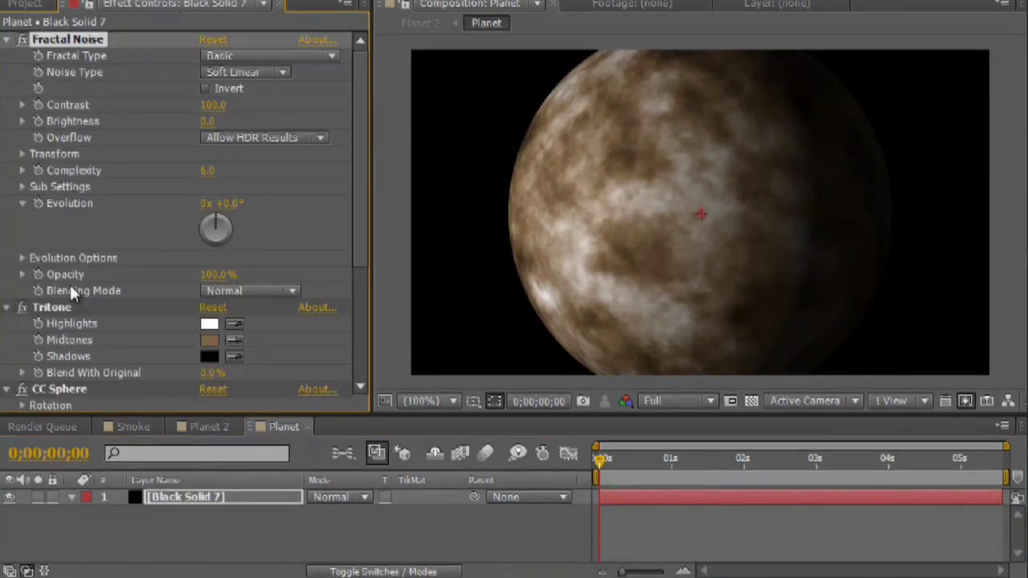
click(6, 310)
click(7, 40)
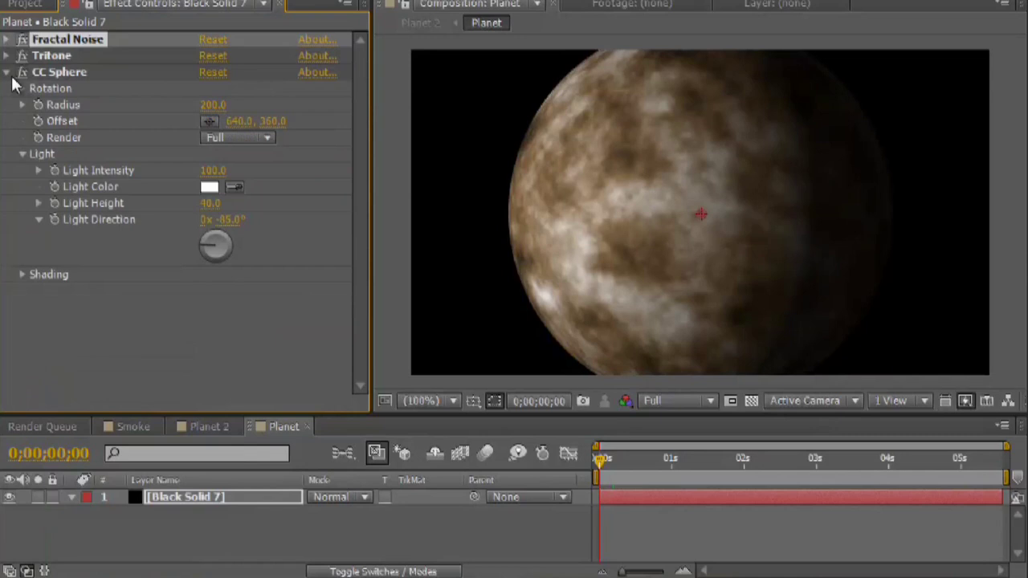
click(6, 72)
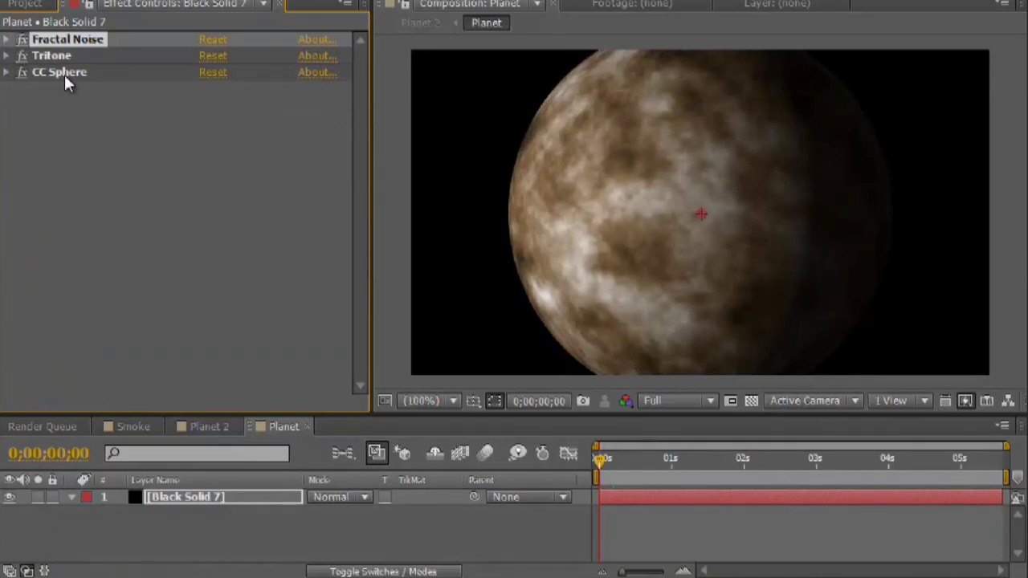
click(22, 56)
click(23, 72)
click(22, 39)
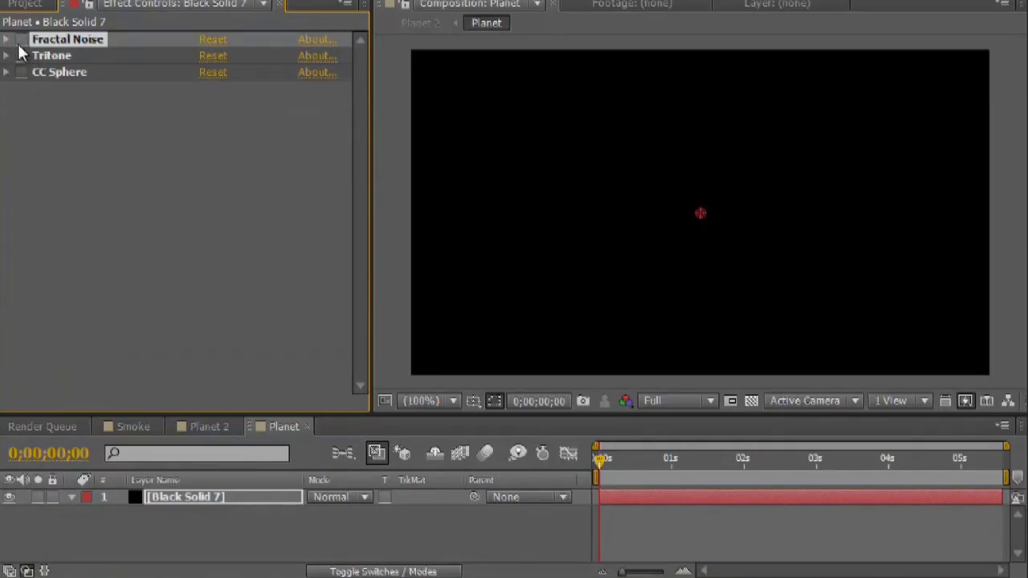
- Create a new pure black (000000) solid in the Planet composition
click(215, 495)
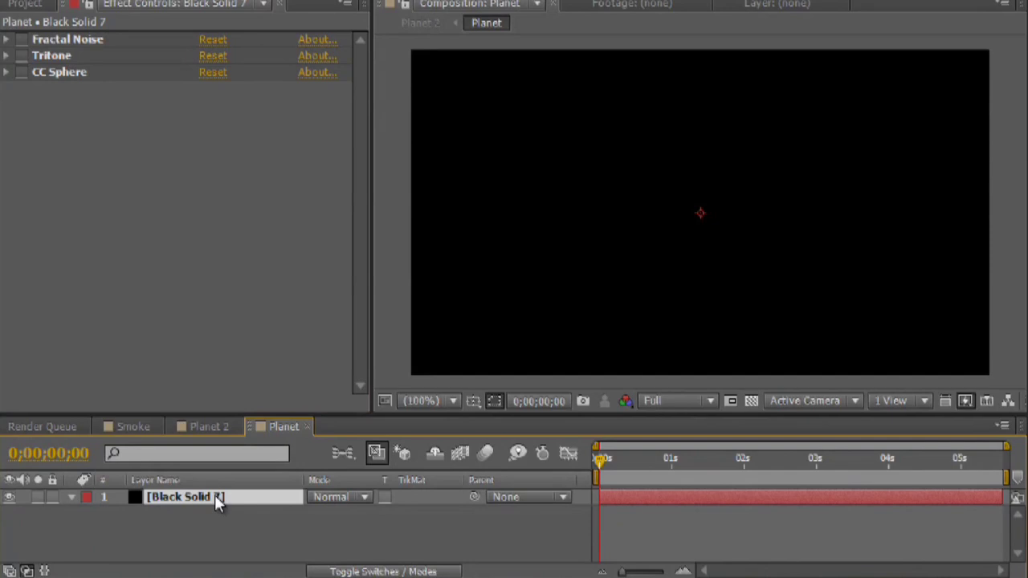
key(ctrl+shift+y)
click(192, 257)
drag(115, 136, 2, 253)
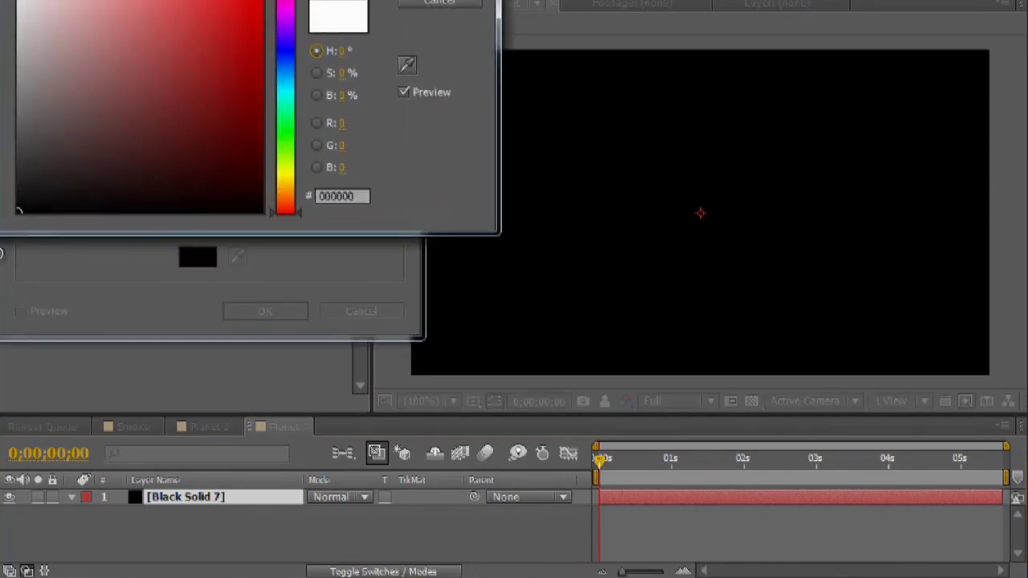
key(Return)
click(278, 315)
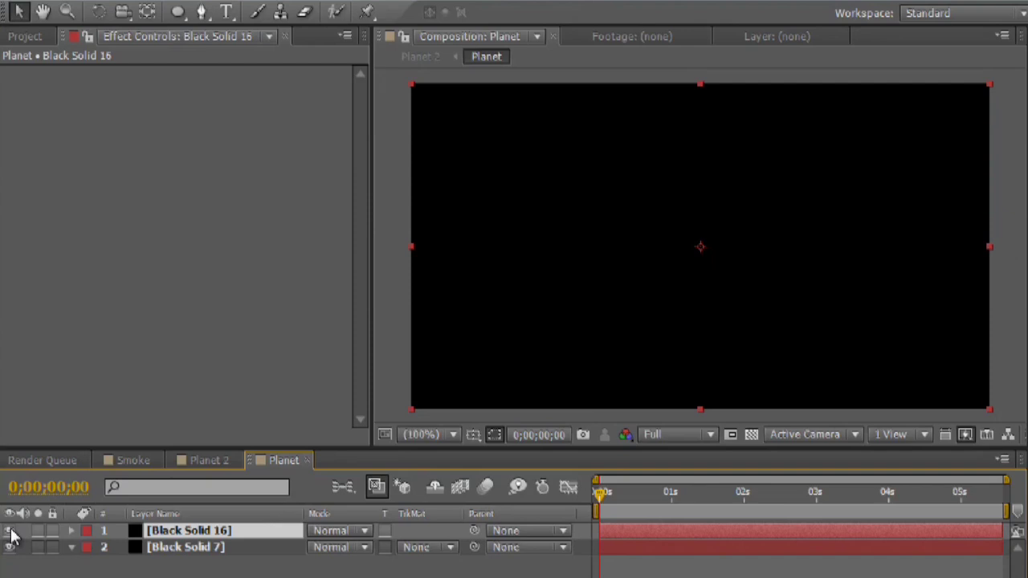
- Apply Fractal Noise from Noise & Grain to the new Black Solid 16
click(210, 3)
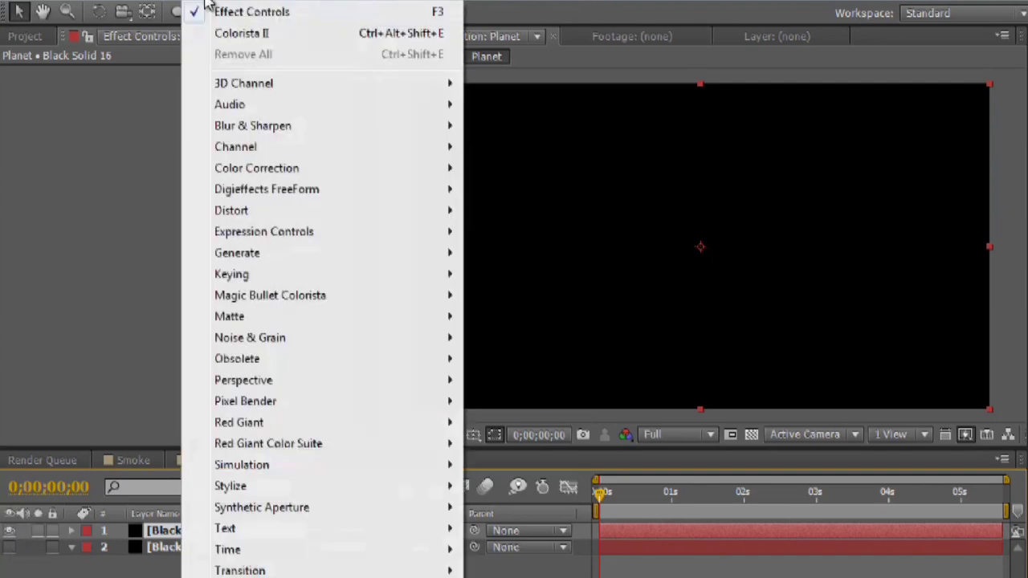
mouse_move(417, 342)
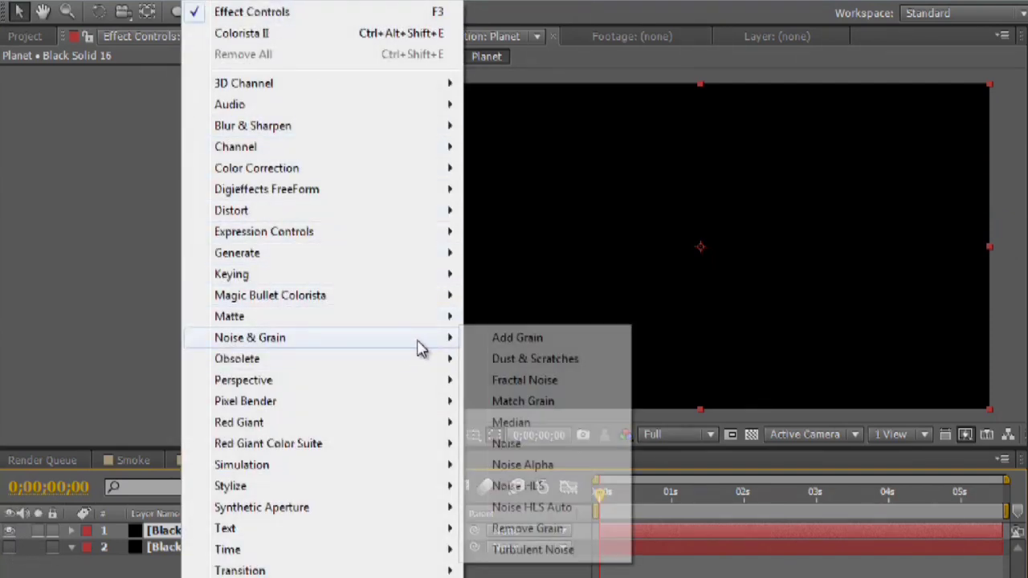
click(554, 380)
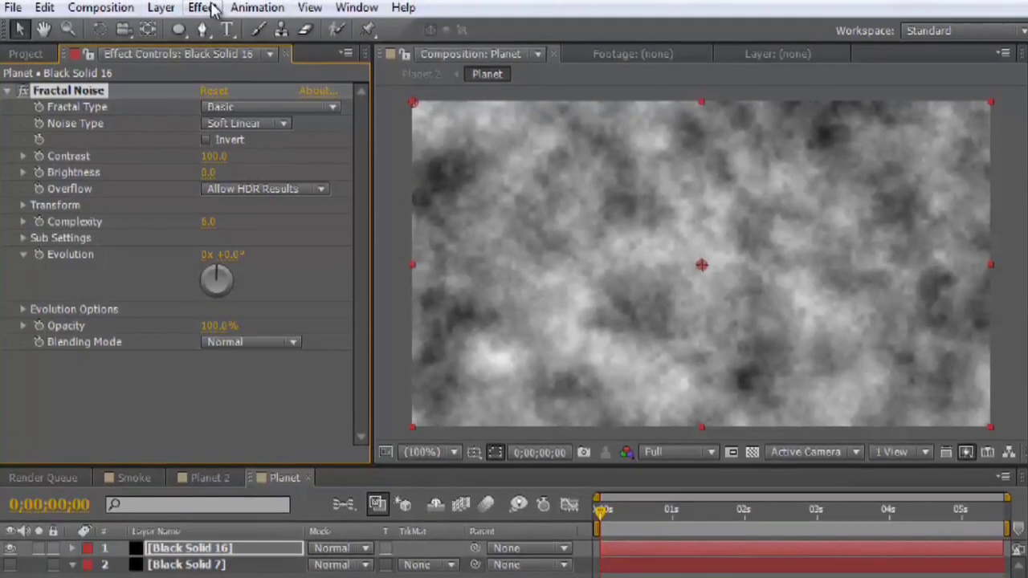
- Add Tritone with teal 467F74 midtones to Black Solid 16 and collapse Fractal Noise
click(207, 1)
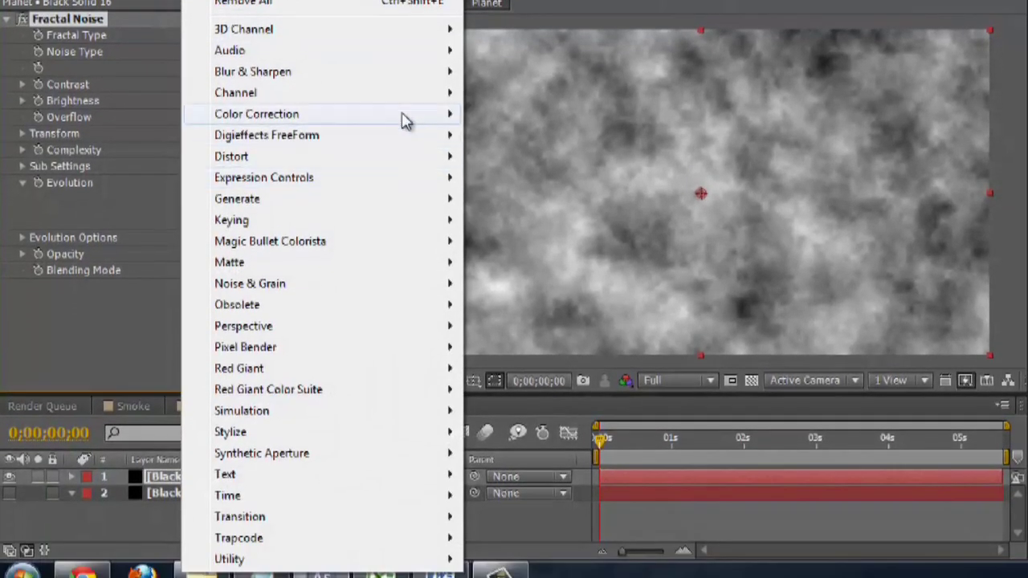
mouse_move(404, 158)
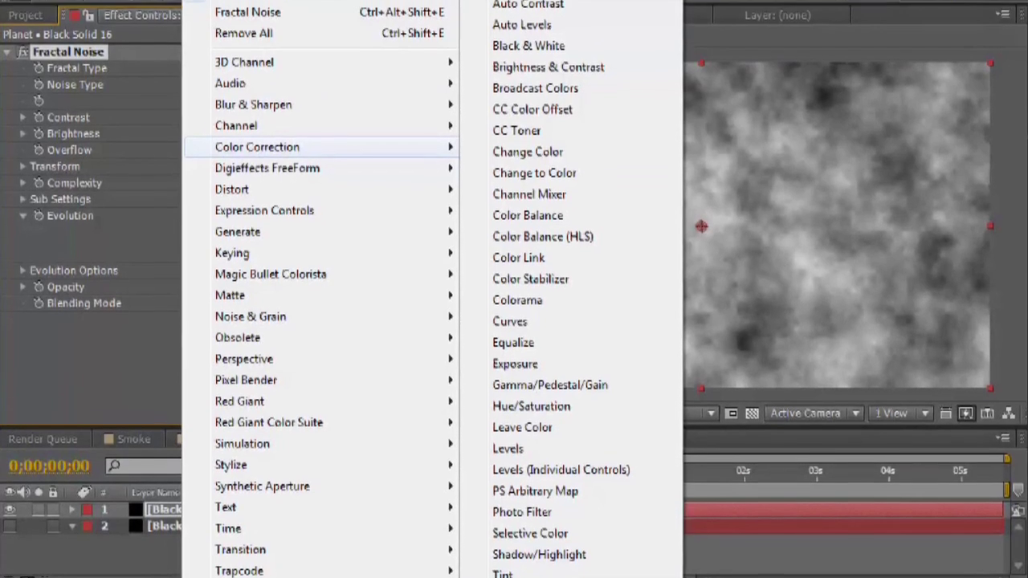
click(562, 563)
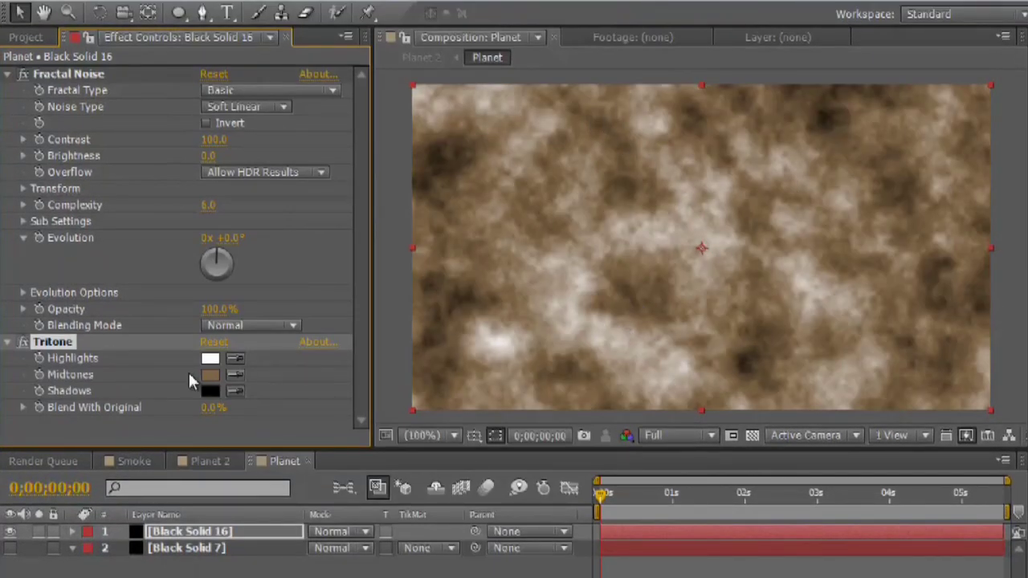
click(208, 374)
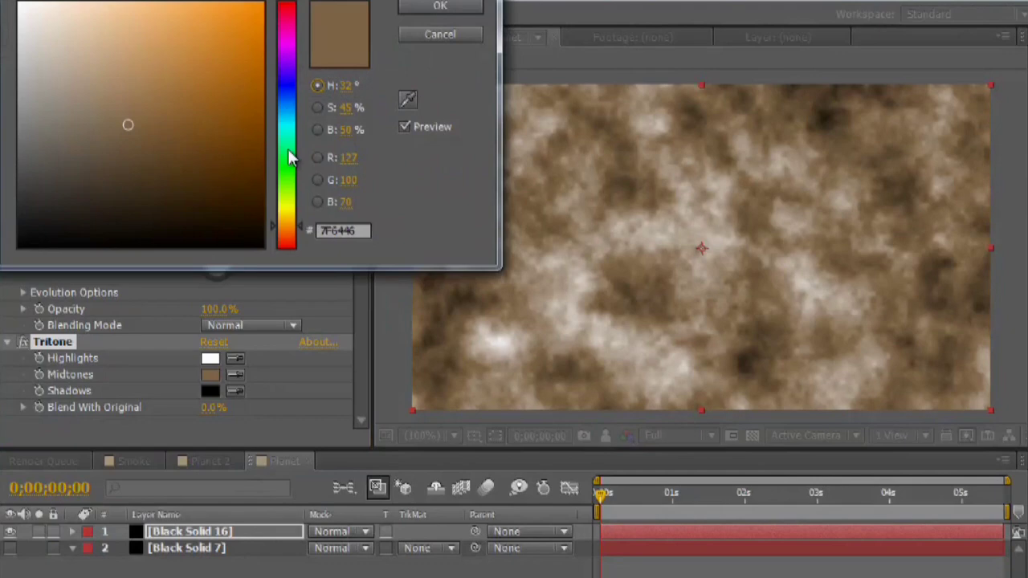
mouse_move(290, 151)
mouse_down()
mouse_move(292, 131)
mouse_move(291, 151)
mouse_up()
click(474, 8)
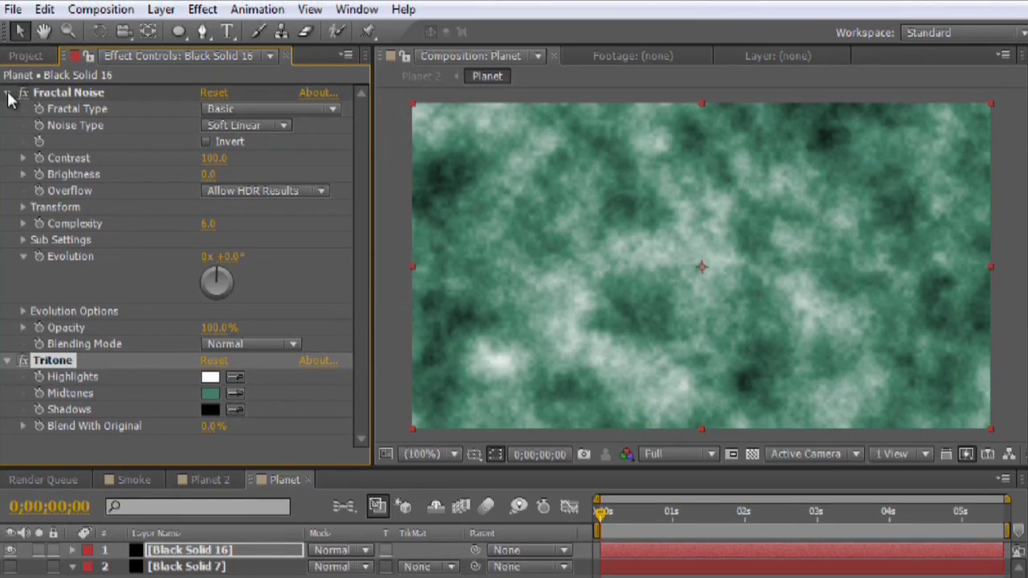
click(8, 74)
- Wrap the teal noise onto a planet with Perspective > CC Sphere
click(202, 9)
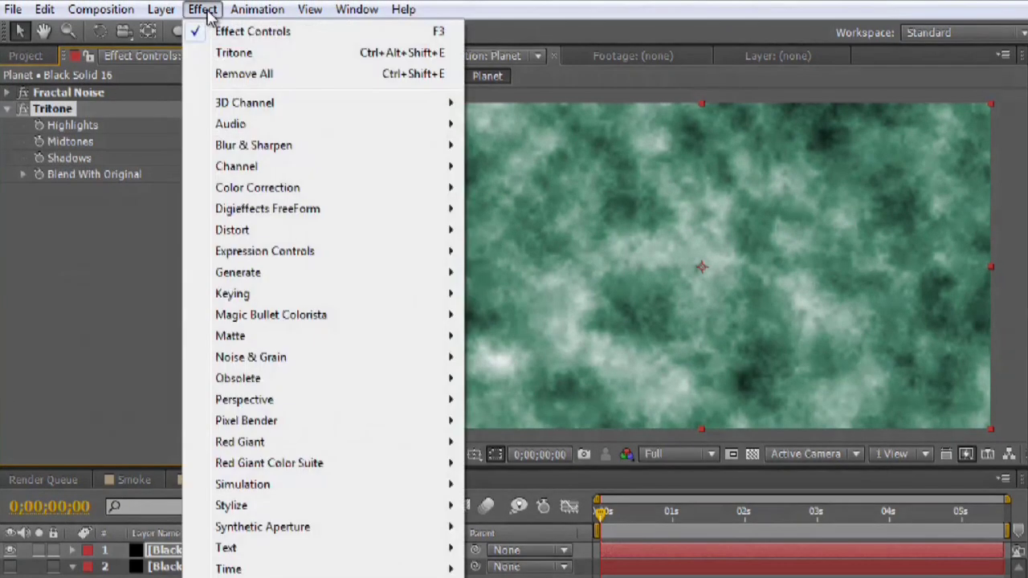
mouse_move(404, 402)
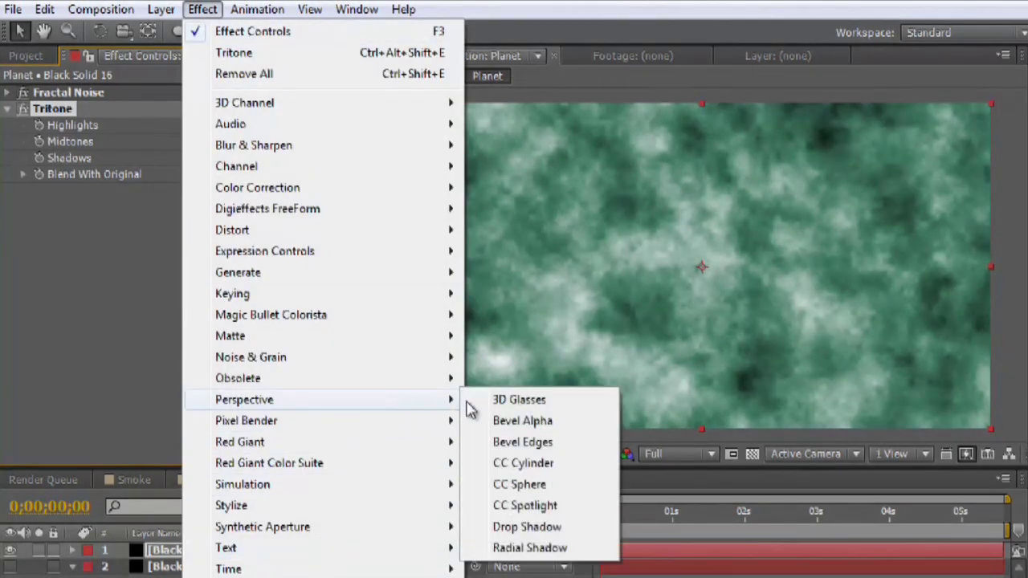
click(562, 484)
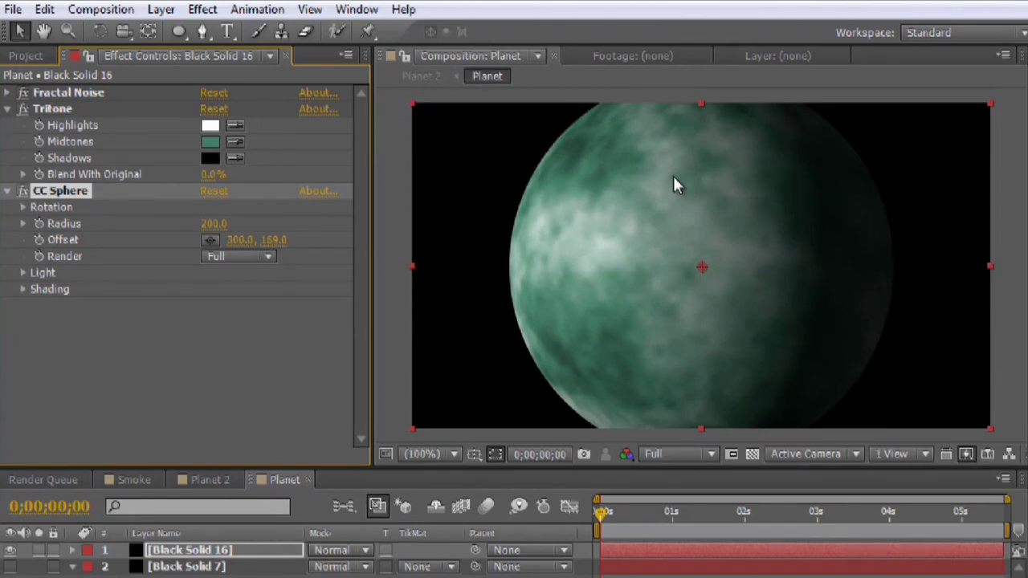
- Move CC Sphere's light to shine from the top, then test Rotation Y and restore it to 0°
click(23, 273)
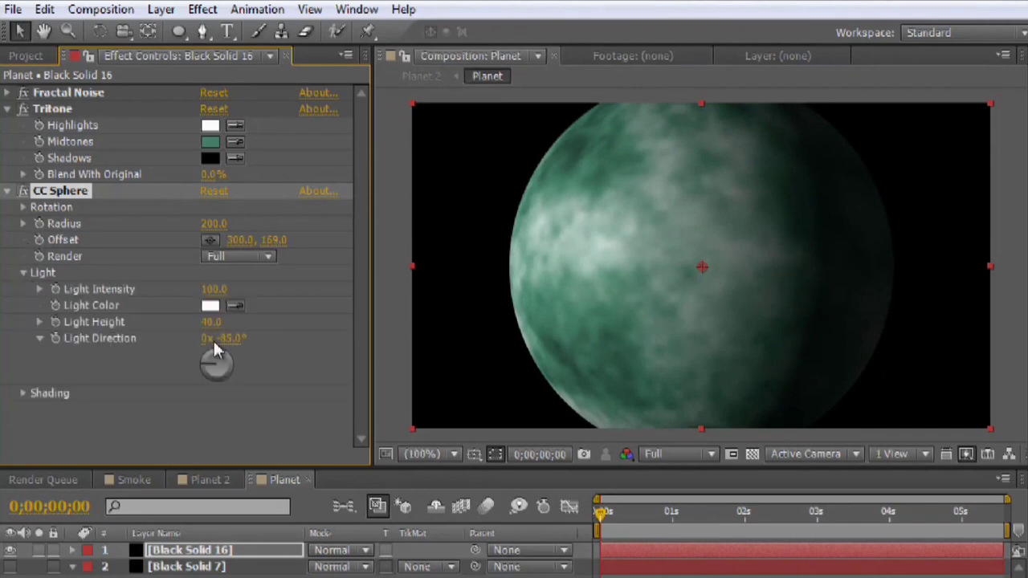
drag(227, 338, 249, 341)
click(23, 208)
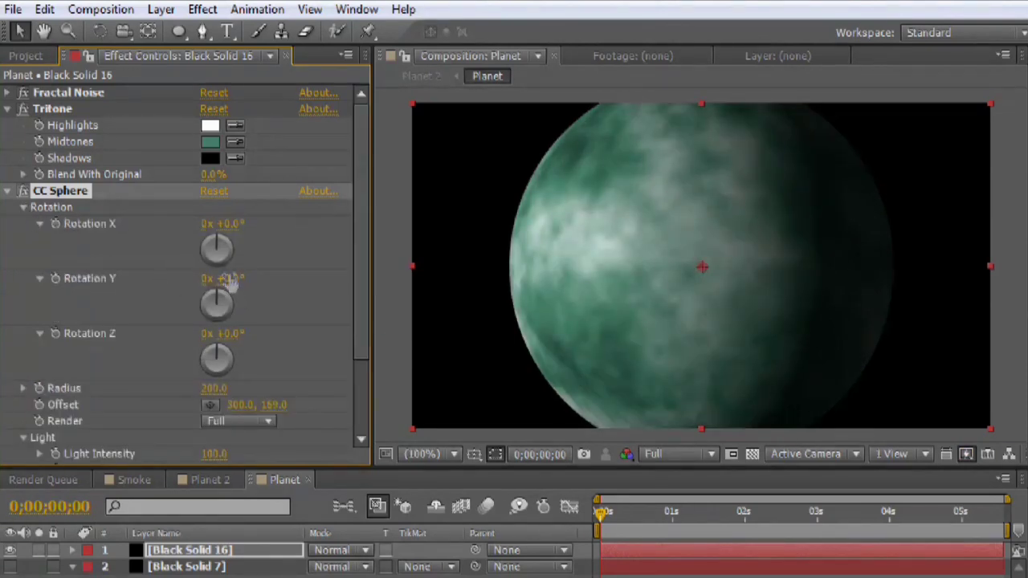
drag(235, 278, 338, 318)
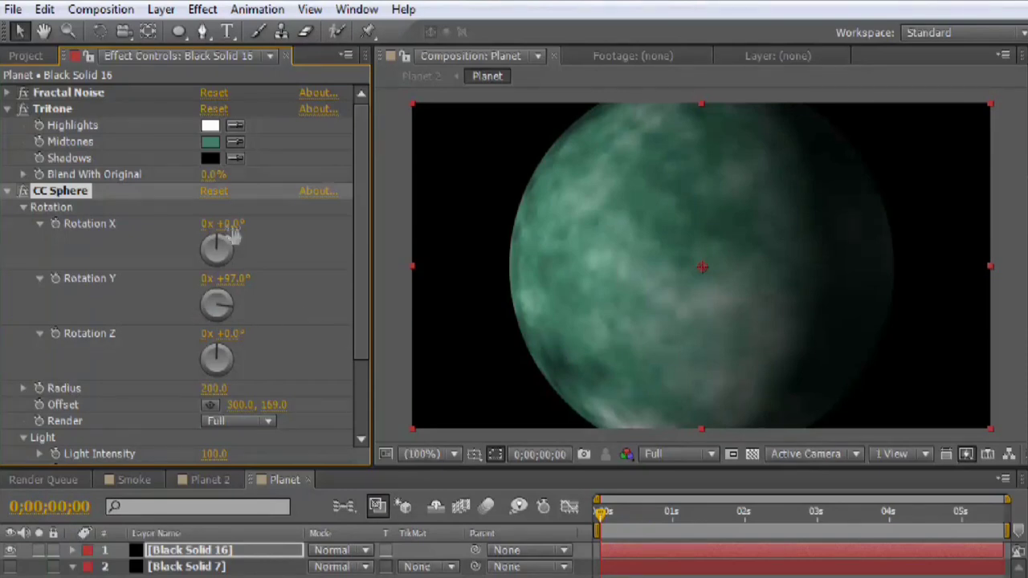
key(ctrl+z)
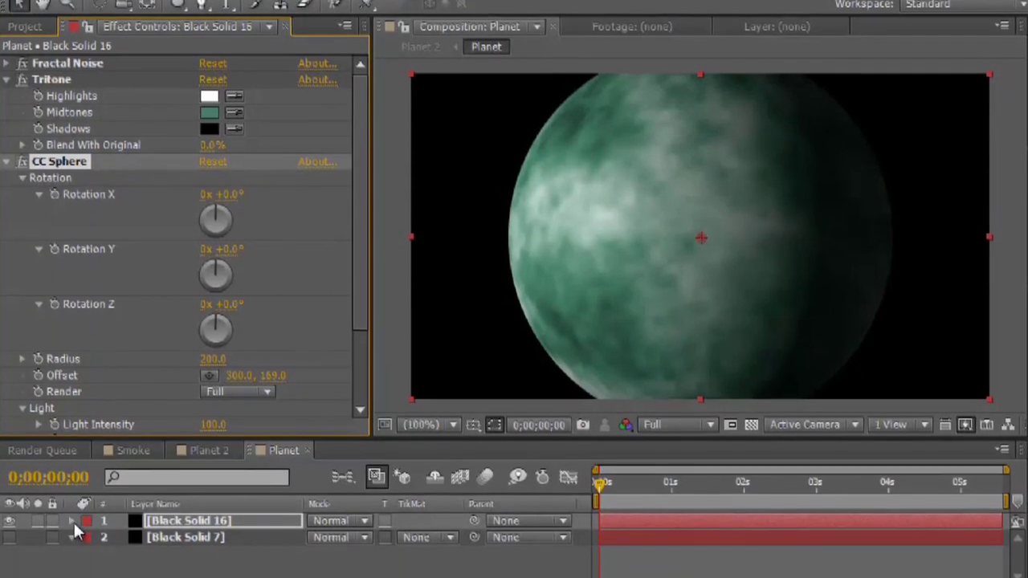
- Reveal CC Sphere's Rotation X, Y and Z under Black Solid 16 in the timeline
click(72, 550)
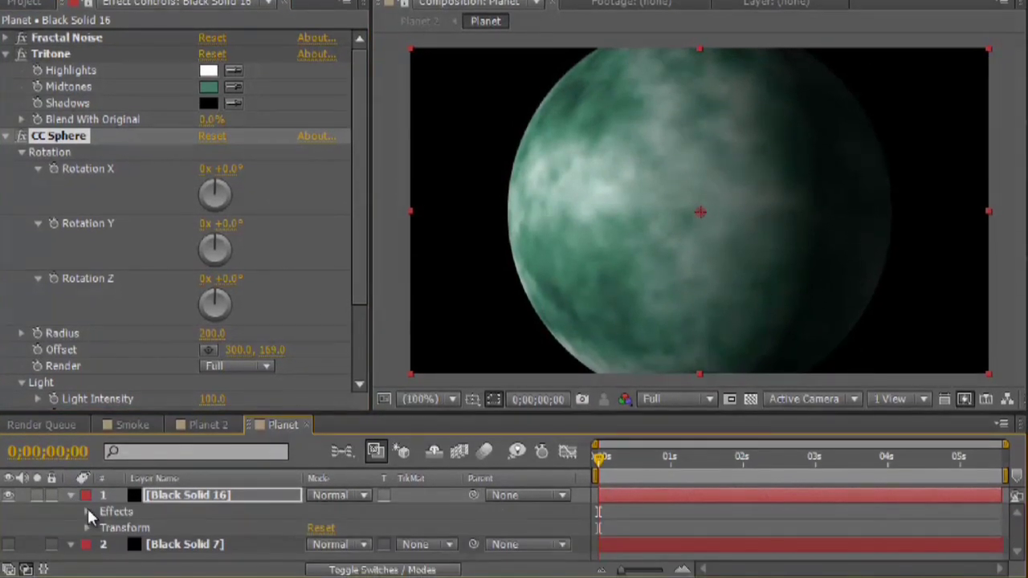
click(88, 512)
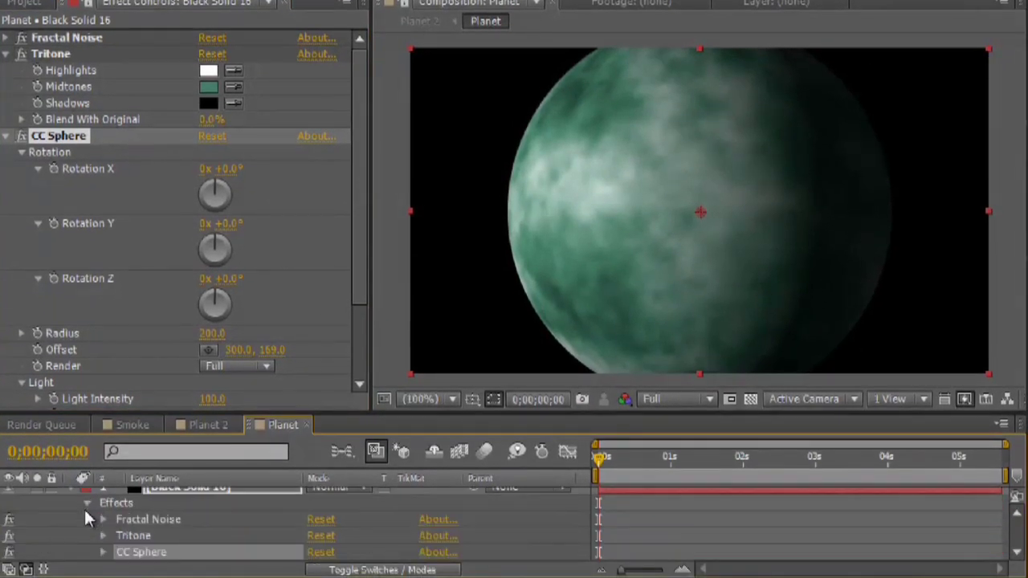
click(103, 552)
scroll(89, 542, down, 1)
scroll(90, 538, up, 1)
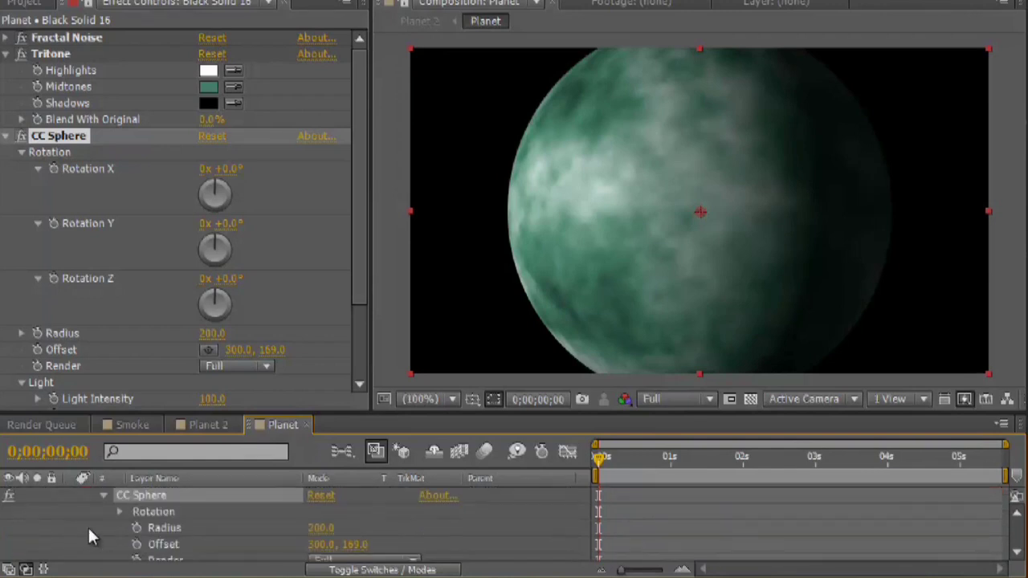
click(119, 511)
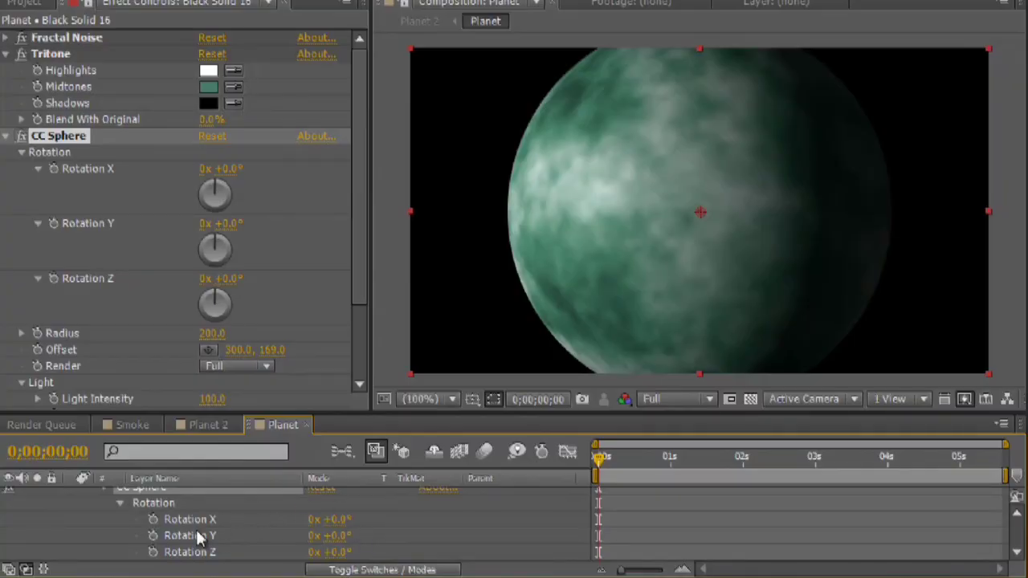
- Add a time expression to CC Sphere's Rotation Y and scrub the timeline to check it
alt+click(153, 537)
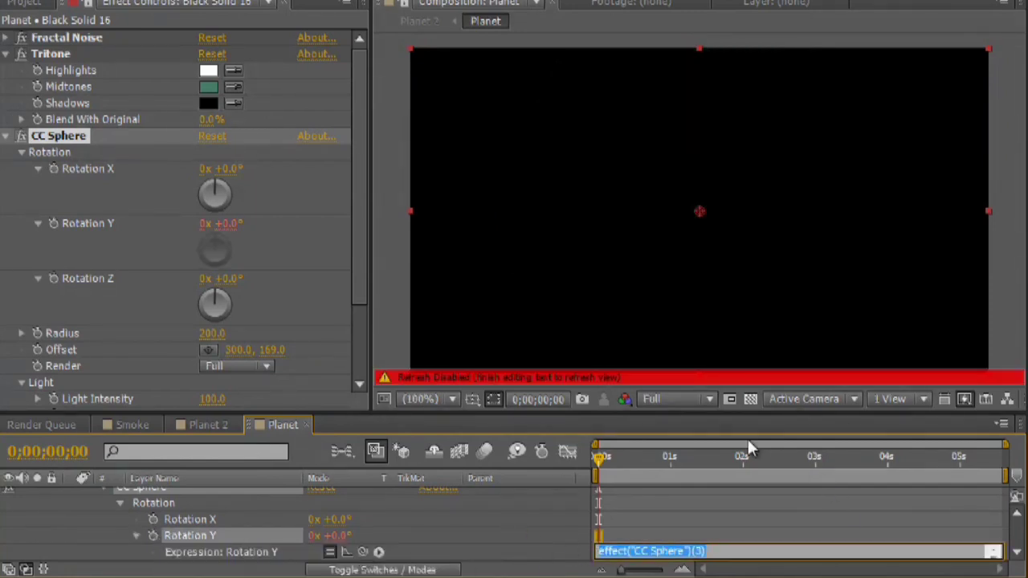
click(728, 501)
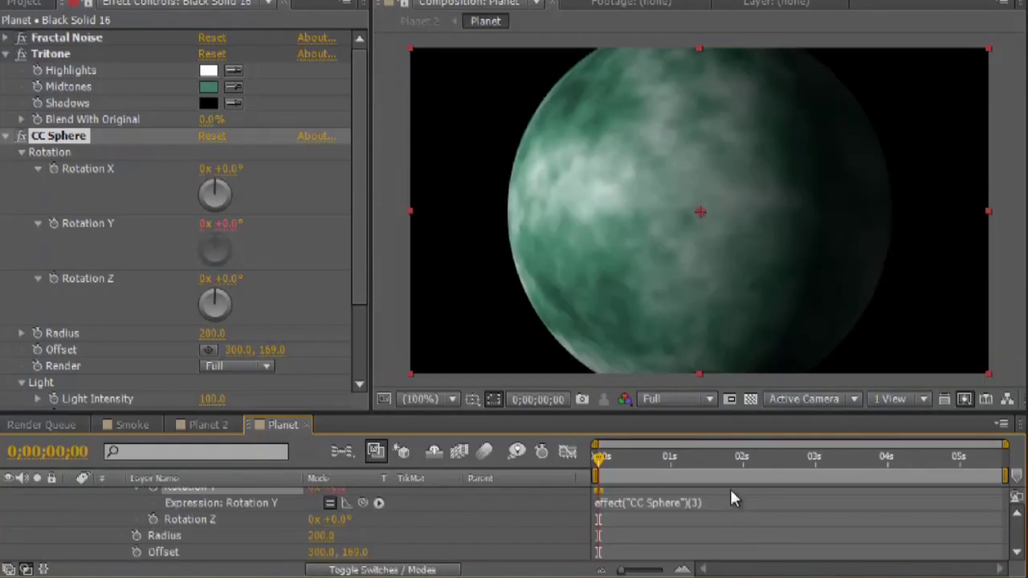
click(674, 502)
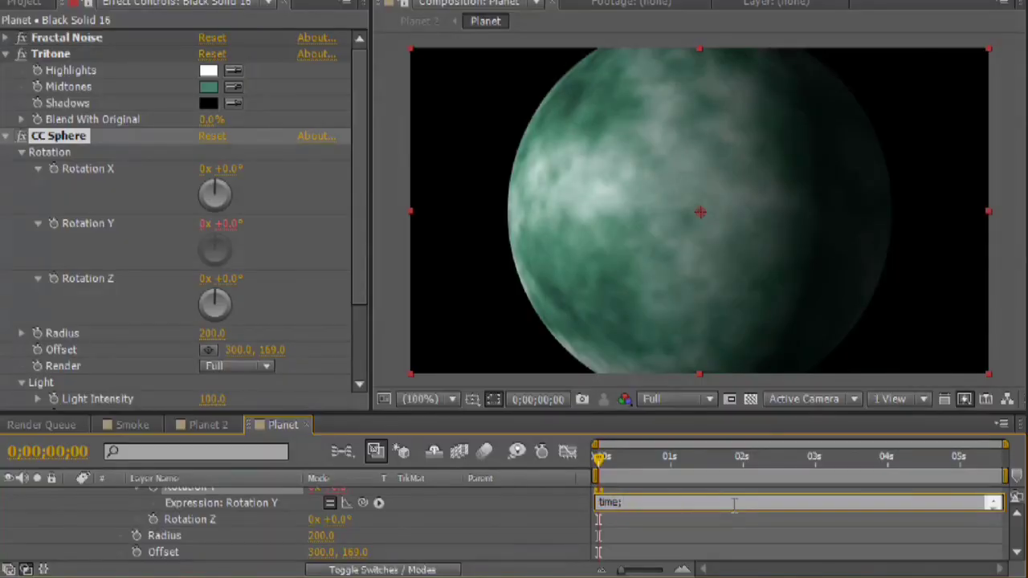
key(KP_Enter)
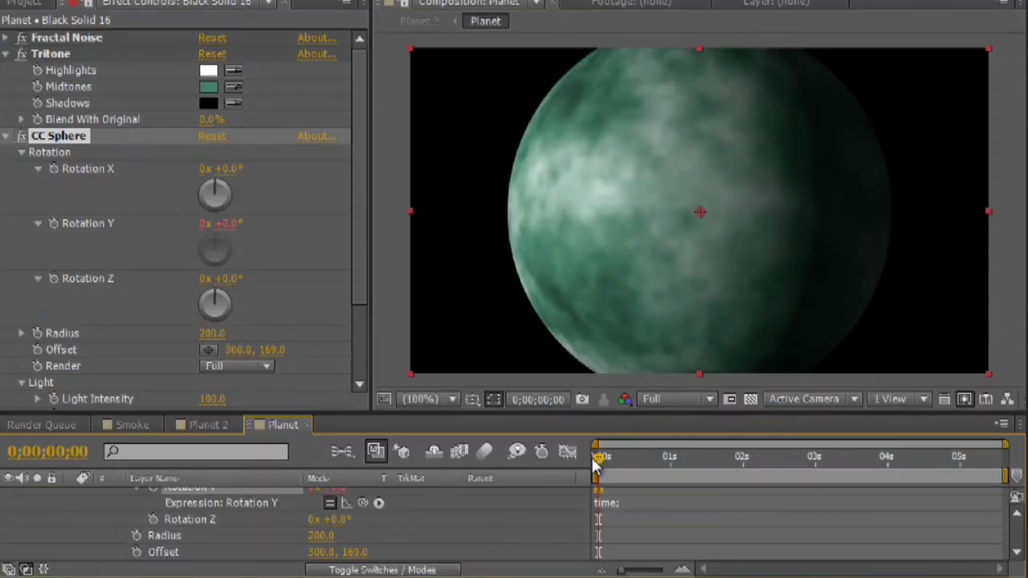
mouse_move(623, 460)
mouse_down()
mouse_move(911, 478)
mouse_move(634, 459)
mouse_up()
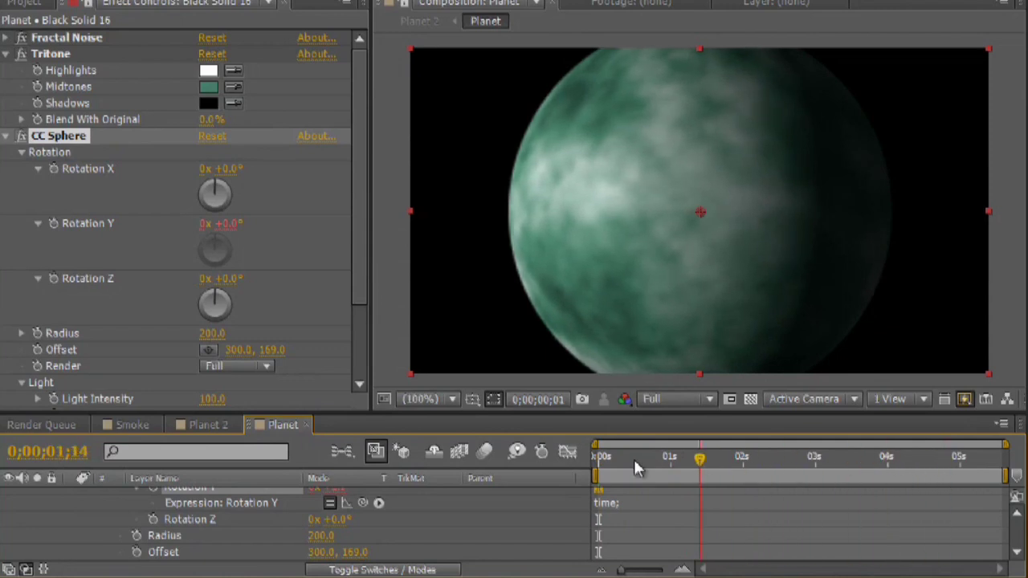
- Change the Rotation Y expression to time*50 and scrub to preview the spin
click(615, 506)
click(620, 504)
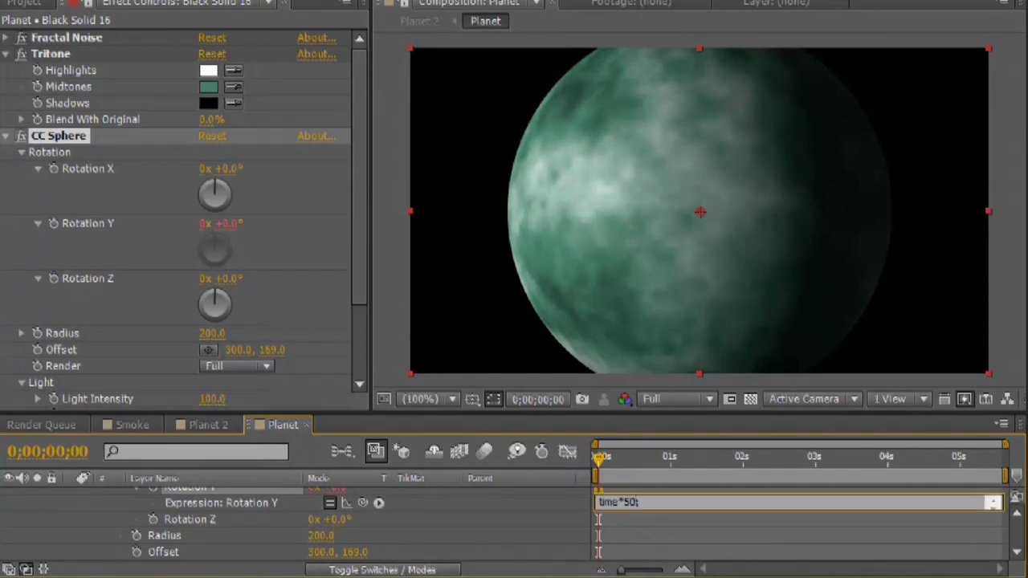
key(KP_Enter)
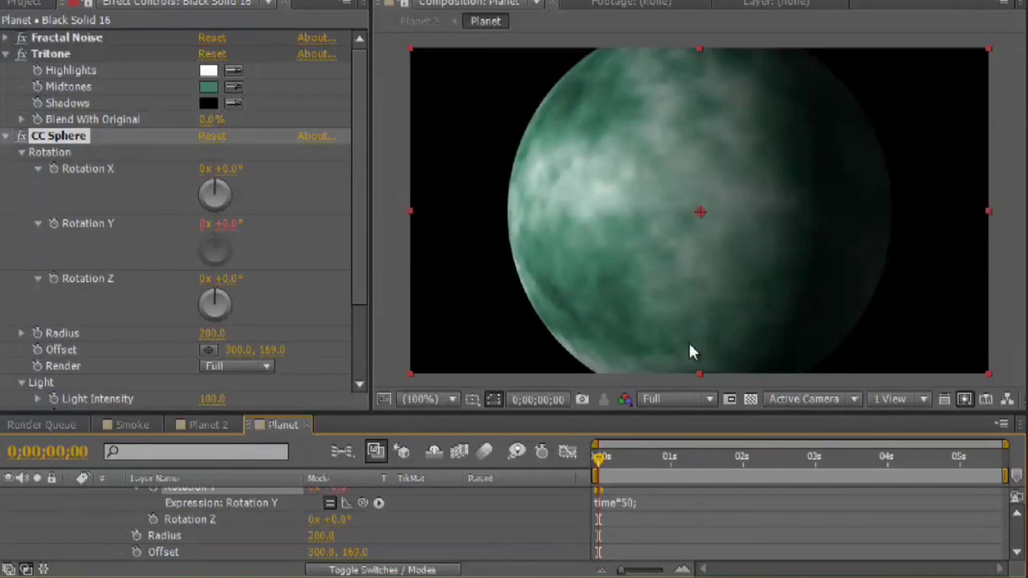
mouse_move(622, 456)
mouse_down()
mouse_move(747, 459)
mouse_move(604, 464)
mouse_up()
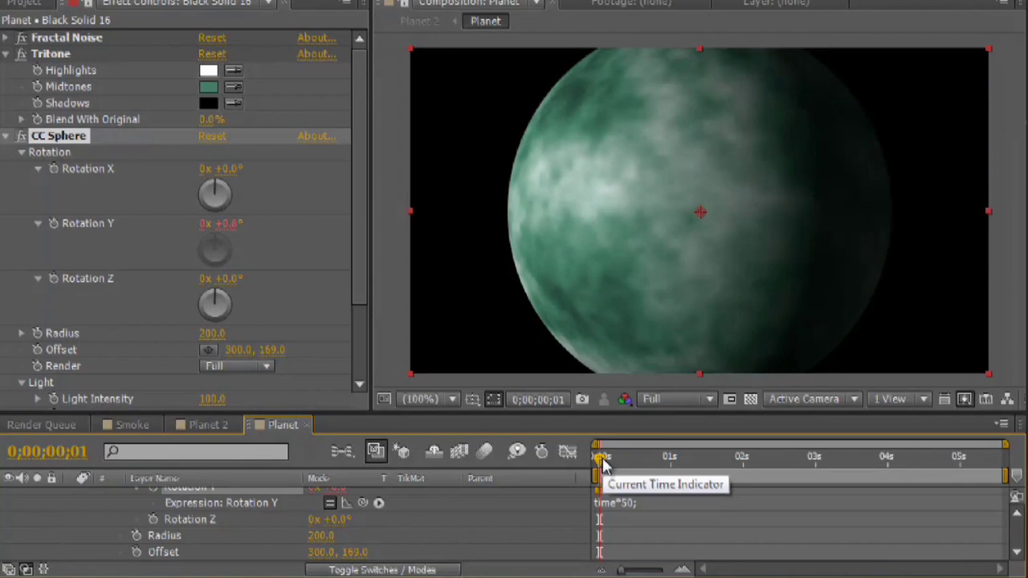
scroll(254, 562, up, 5)
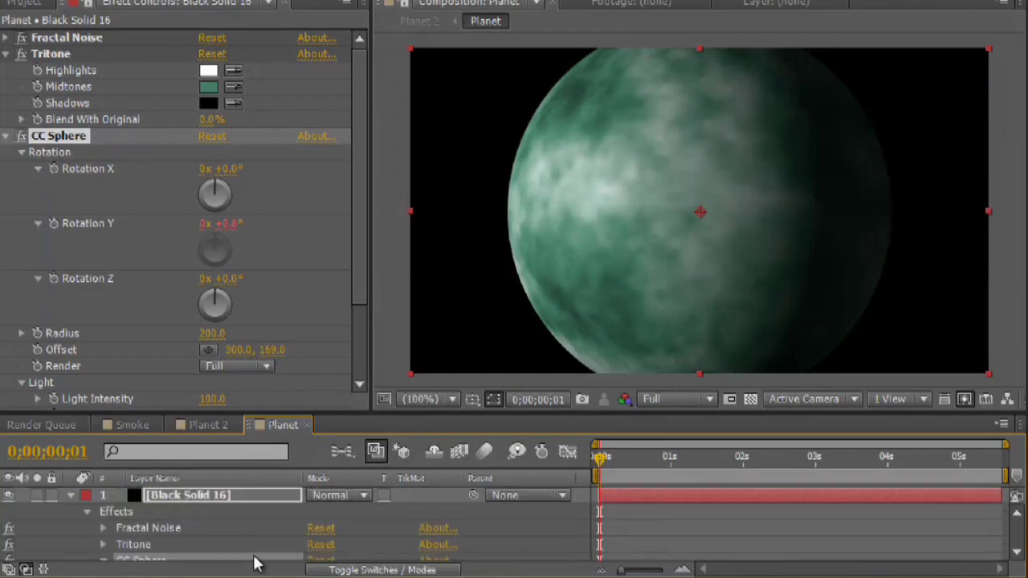